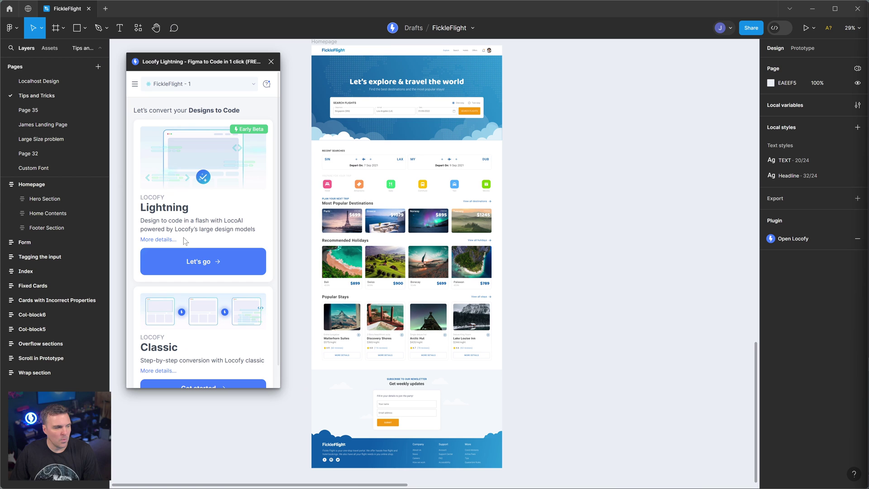
Start Locofy Lightning, select the Homepage frame and convert that one frame to code.
{"action": "left_click", "coordinate": [196, 260]}
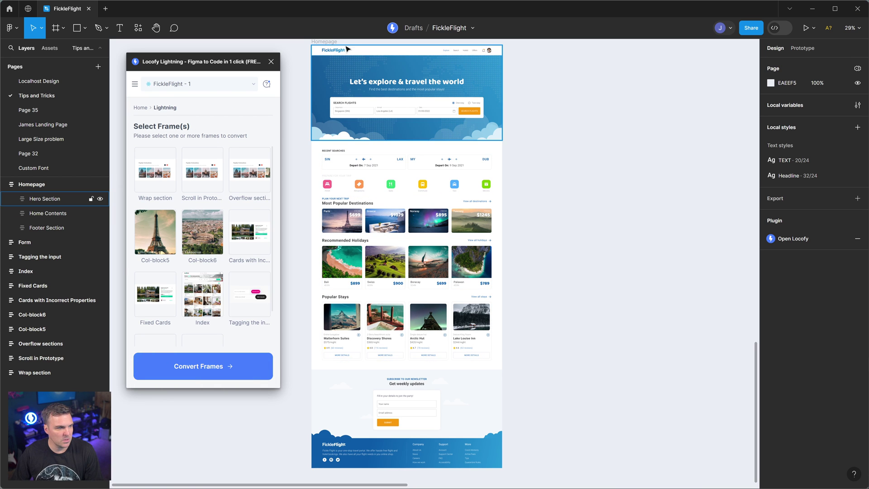
{"action": "left_click", "coordinate": [330, 44]}
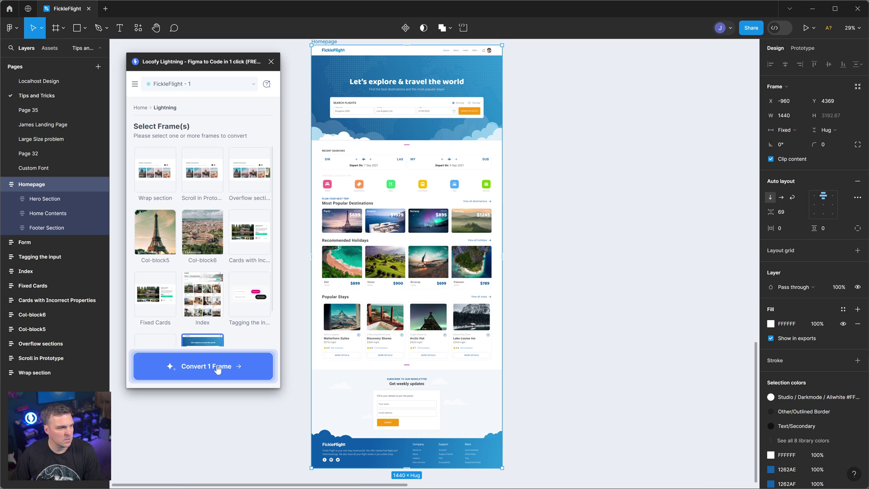
{"action": "left_click", "coordinate": [235, 371]}
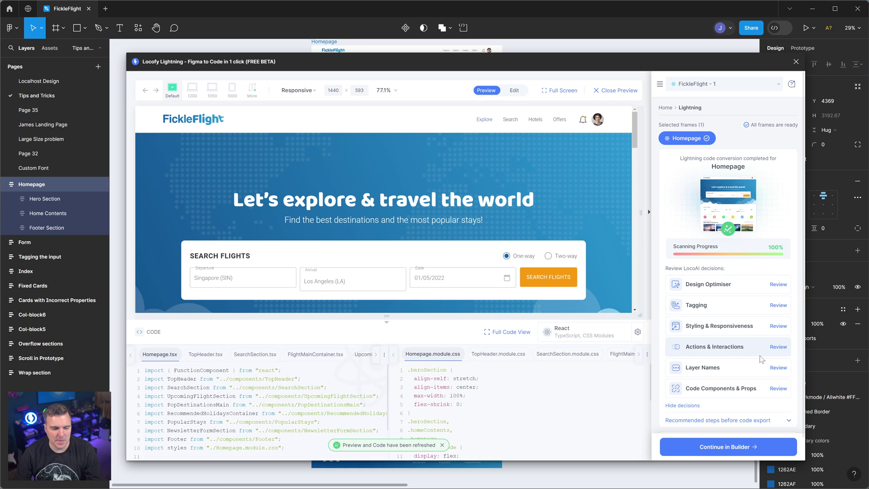
Inspect TopHeader, SearchSection, UpcomingFlightSection, FlightMainContainer and PopDestinationsMain among the 11 generated components.
{"action": "left_click", "coordinate": [778, 391]}
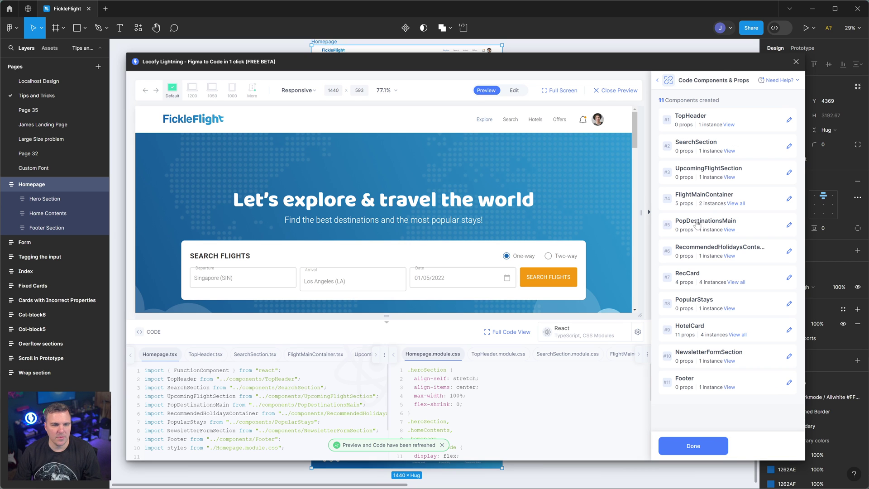
{"action": "left_click", "coordinate": [688, 121]}
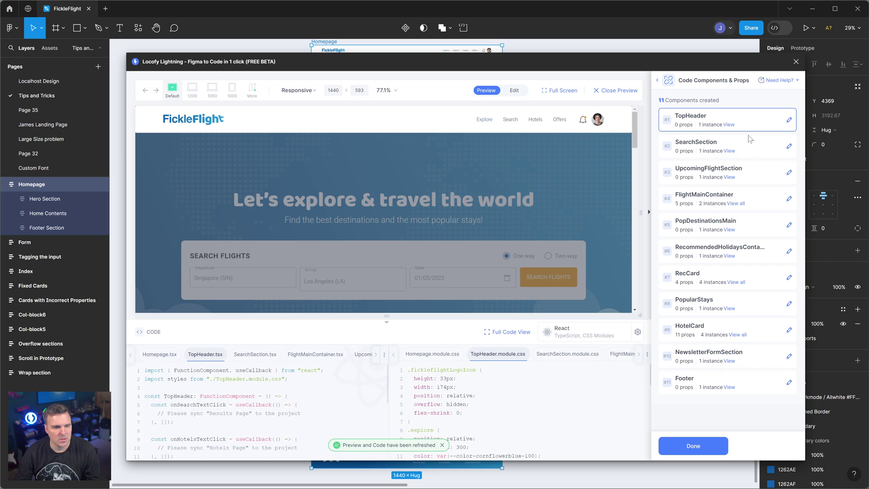
{"action": "scroll", "coordinate": [585, 191], "scroll_direction": "down", "scroll_amount": 5}
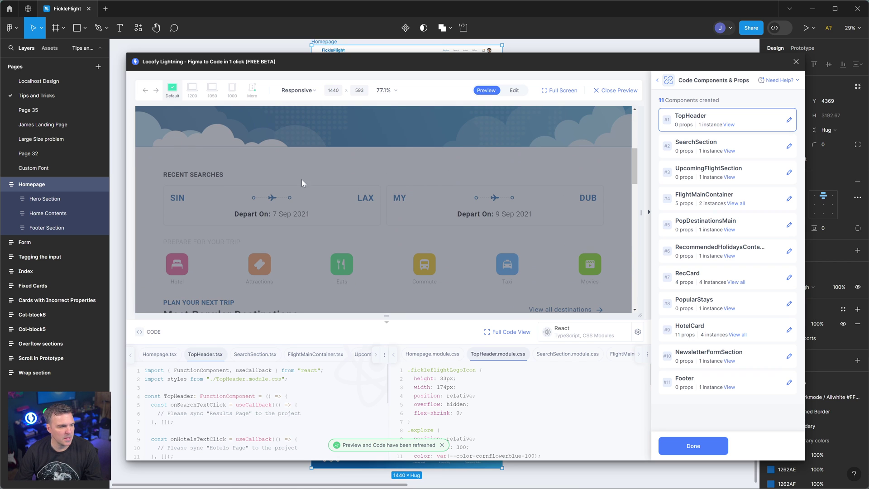
{"action": "left_click", "coordinate": [691, 152]}
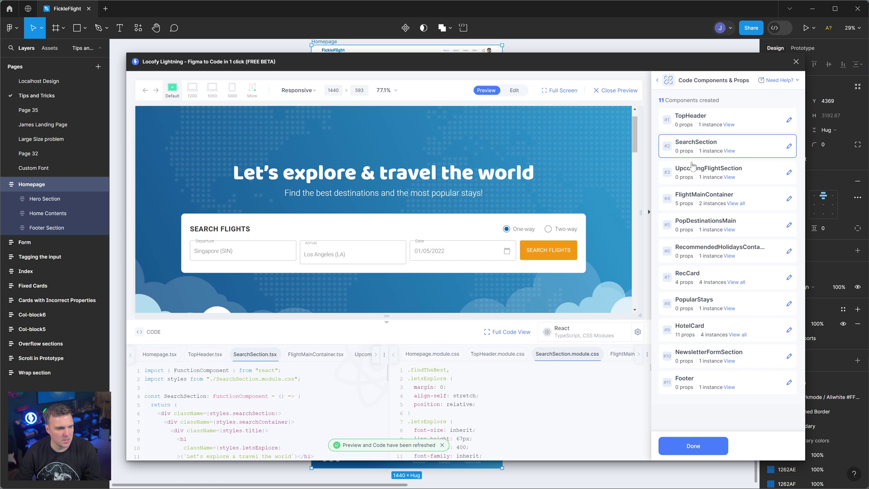
{"action": "left_click", "coordinate": [688, 176]}
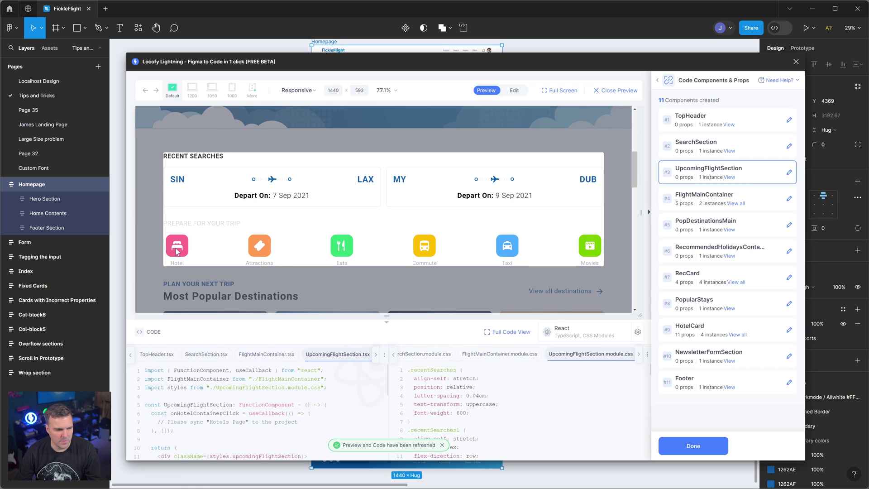
{"action": "left_click", "coordinate": [708, 200]}
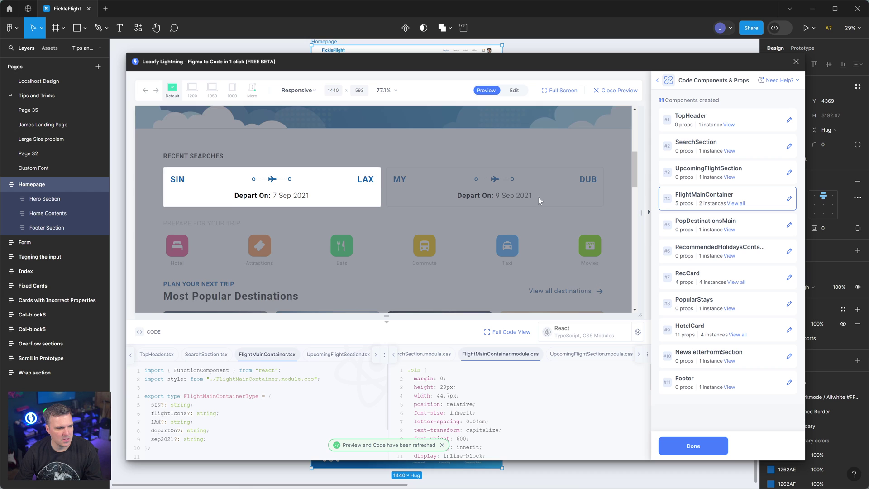
{"action": "left_click", "coordinate": [688, 226]}
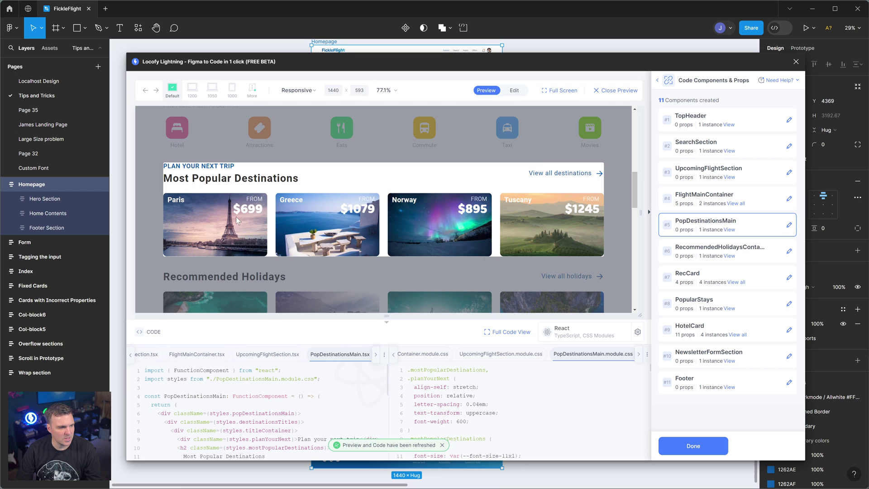
{"action": "scroll", "coordinate": [325, 220], "scroll_direction": "down", "scroll_amount": 5}
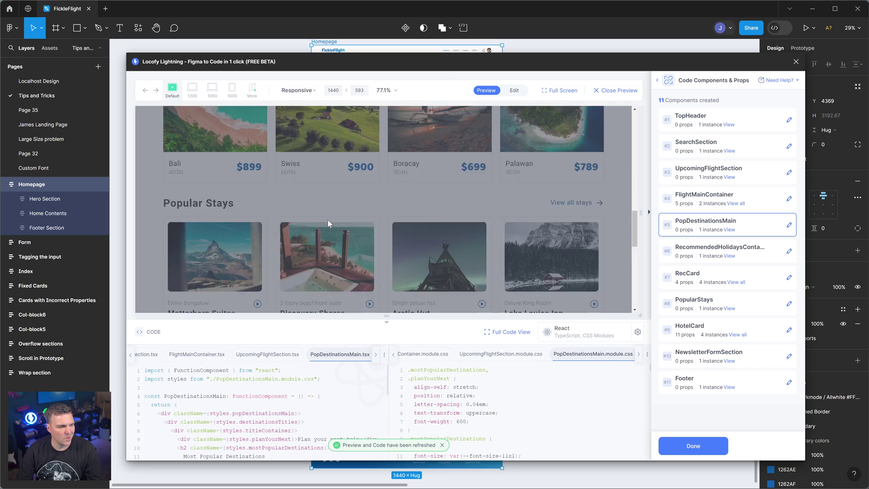
{"action": "scroll", "coordinate": [327, 220], "scroll_direction": "up", "scroll_amount": 3}
{"action": "scroll", "coordinate": [327, 219], "scroll_direction": "up", "scroll_amount": 3}
{"action": "scroll", "coordinate": [327, 220], "scroll_direction": "down", "scroll_amount": 3}
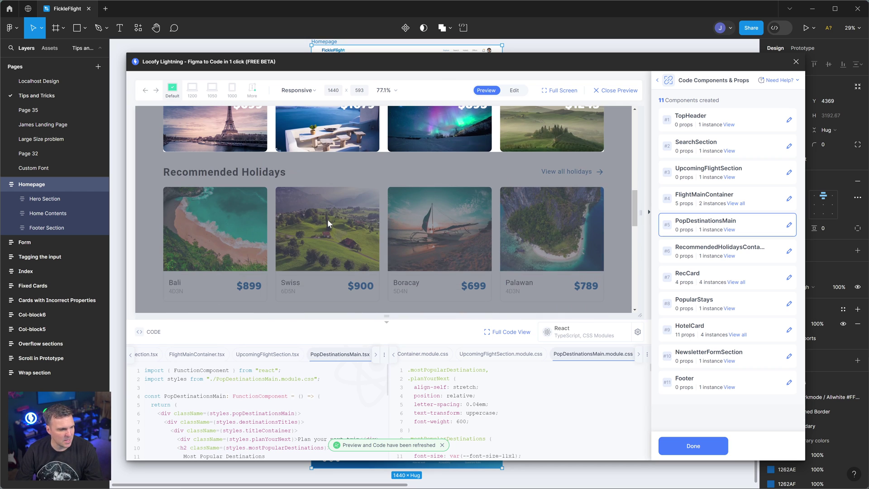
Finish the review, continue in Builder and sync the Homepage frame to Locofy Builder.
{"action": "left_click", "coordinate": [692, 446]}
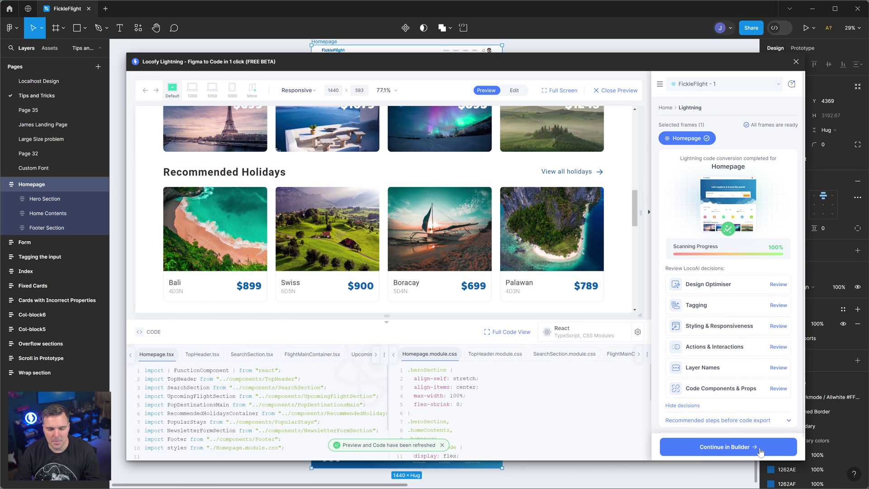
{"action": "left_click", "coordinate": [745, 450]}
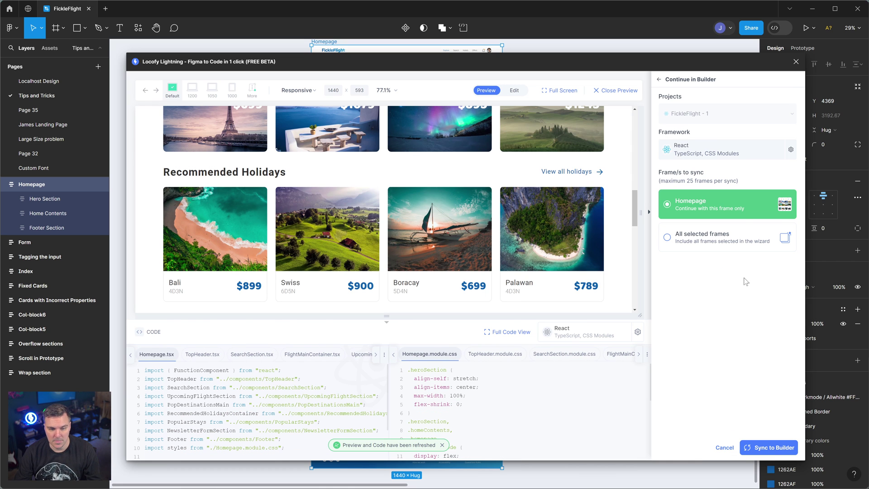
{"action": "left_click", "coordinate": [763, 447]}
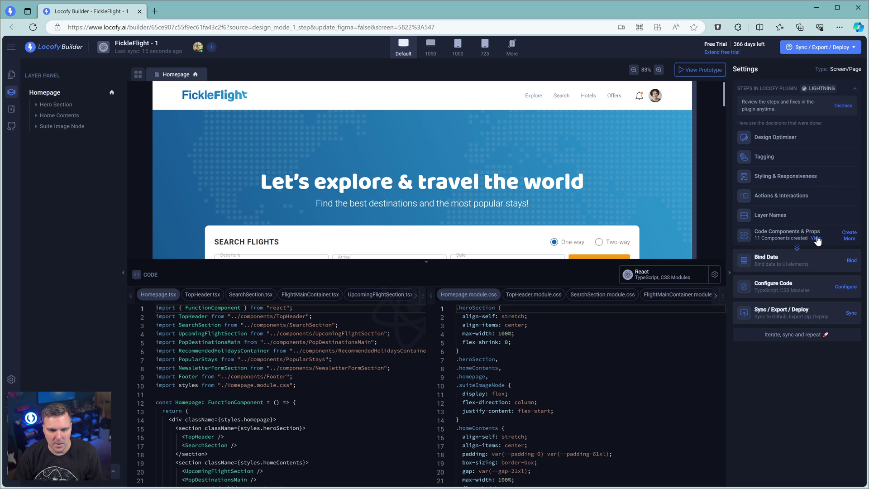
Select the Search Flights title, then the Hotel icon, then the full Hotel layer under Prepare for your trip.
{"action": "left_click", "coordinate": [238, 240]}
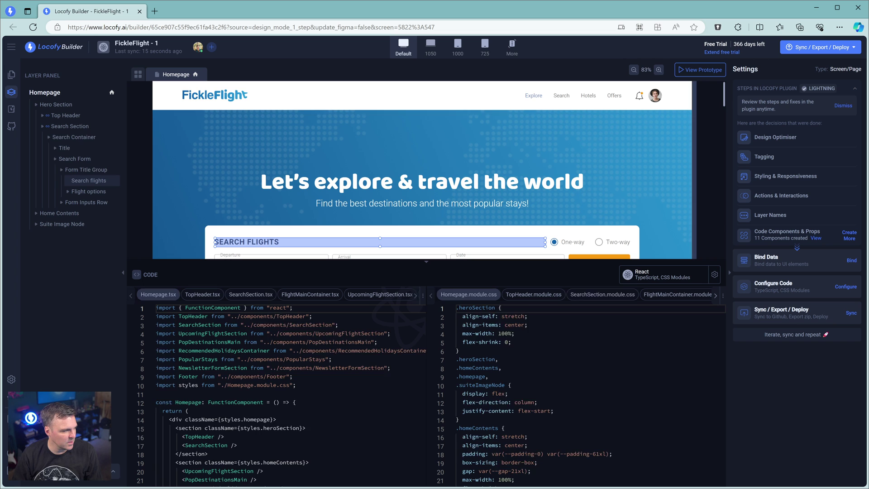
{"action": "scroll", "coordinate": [256, 179], "scroll_direction": "down", "scroll_amount": 10}
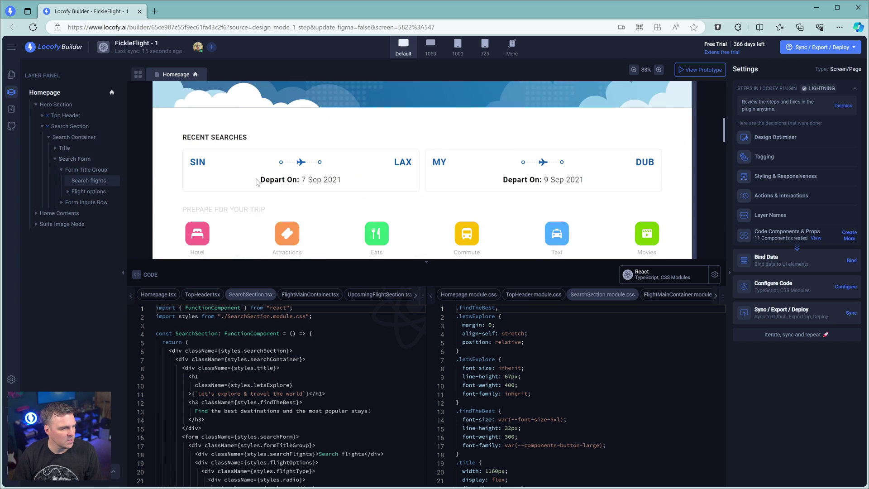
{"action": "scroll", "coordinate": [256, 180], "scroll_direction": "up", "scroll_amount": 2}
{"action": "left_click", "coordinate": [197, 181]}
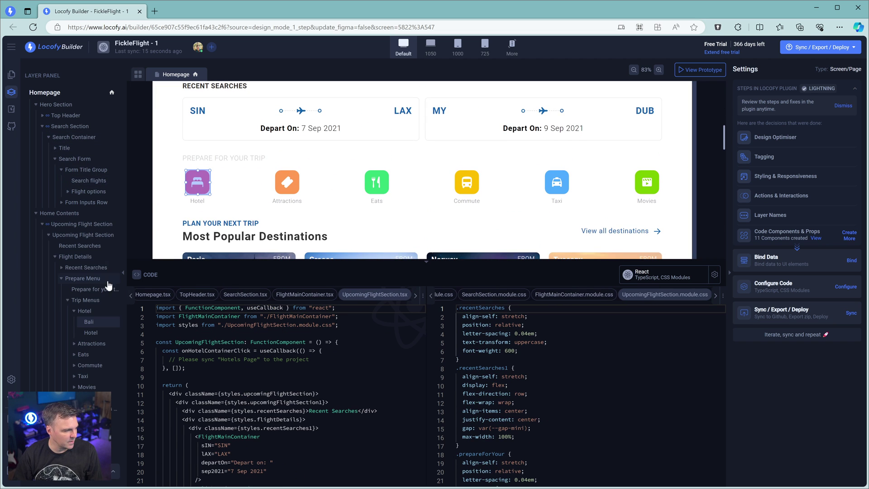
{"action": "left_click", "coordinate": [92, 312]}
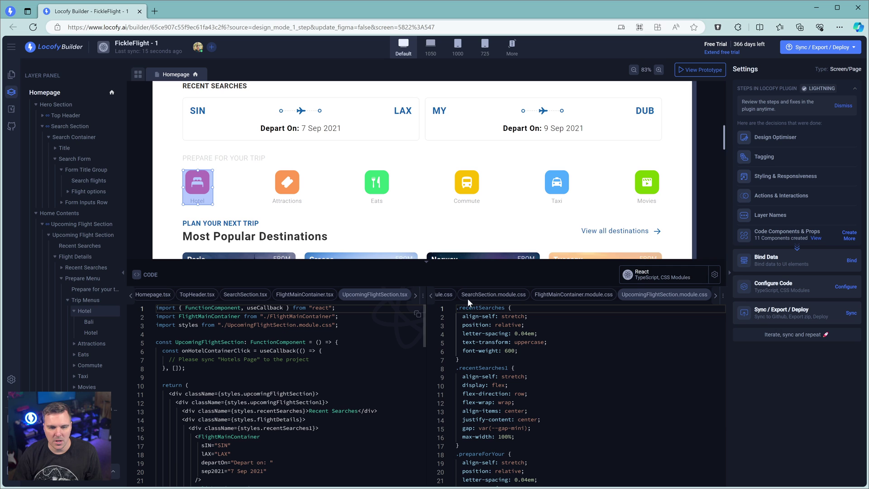
Create a new component named TravelOptions from the selected Hotel layer.
{"action": "left_click", "coordinate": [848, 235]}
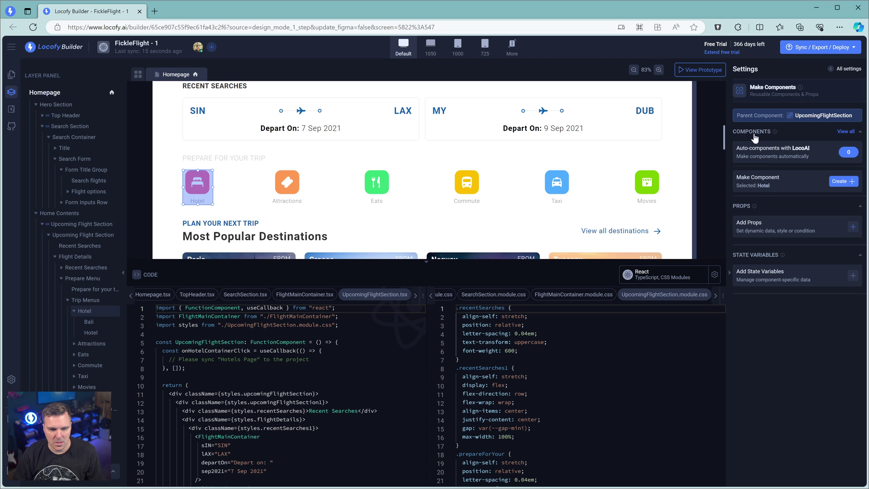
{"action": "left_click", "coordinate": [838, 183]}
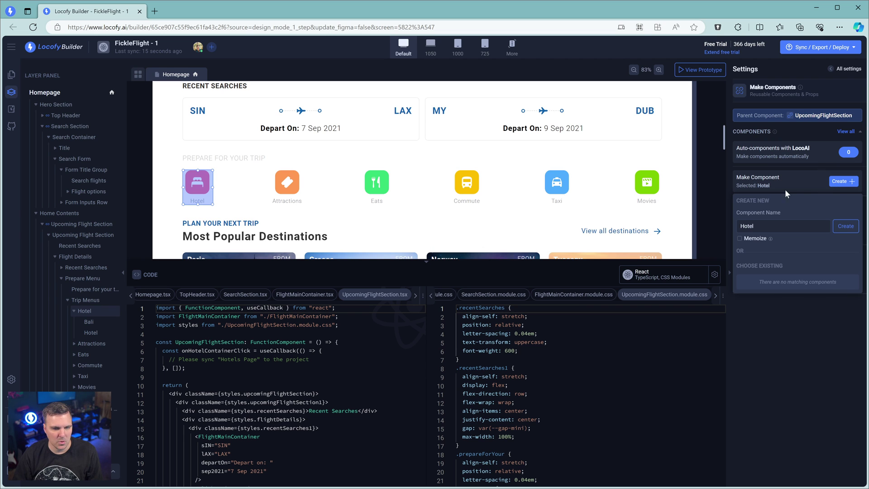
{"action": "left_click", "coordinate": [723, 219]}
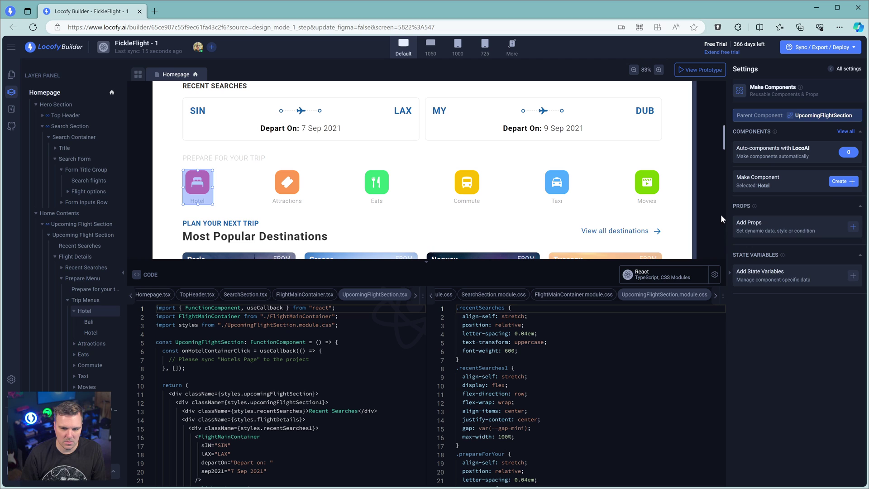
{"action": "left_click", "coordinate": [840, 182]}
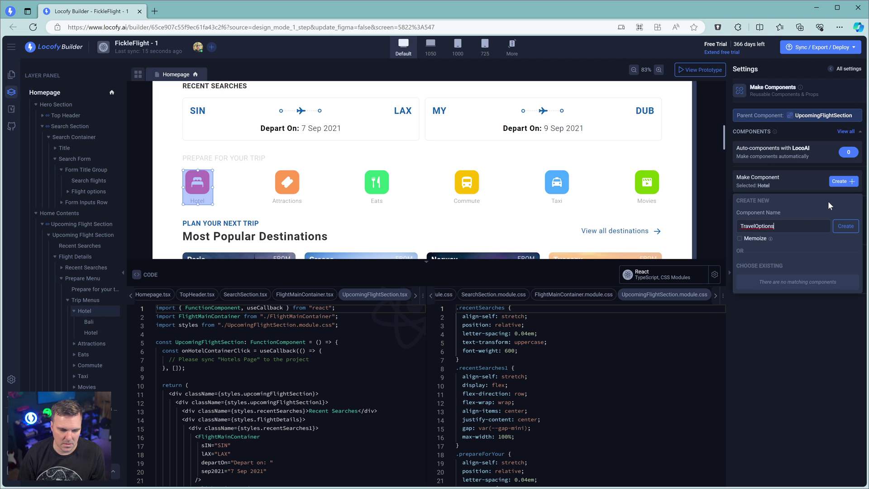
{"action": "left_click", "coordinate": [846, 226]}
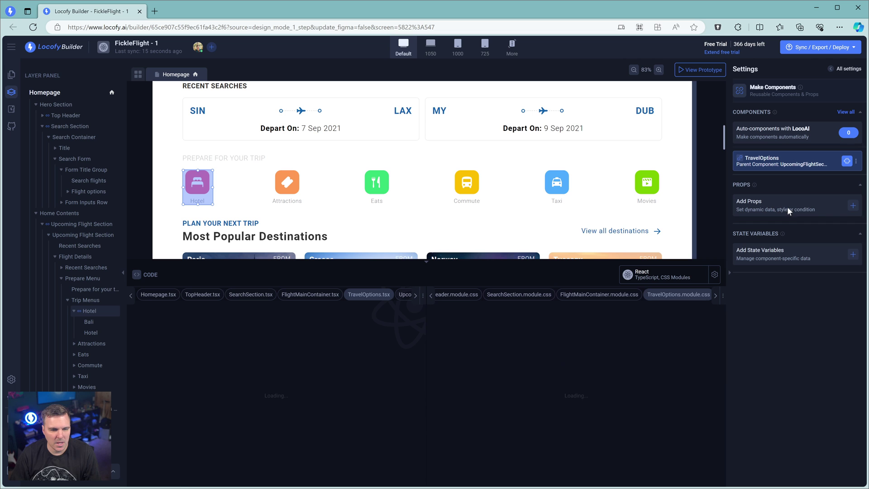
Link the Attractions and Eats trip options to the existing TravelOptions component.
{"action": "mouse_move", "coordinate": [791, 169]}
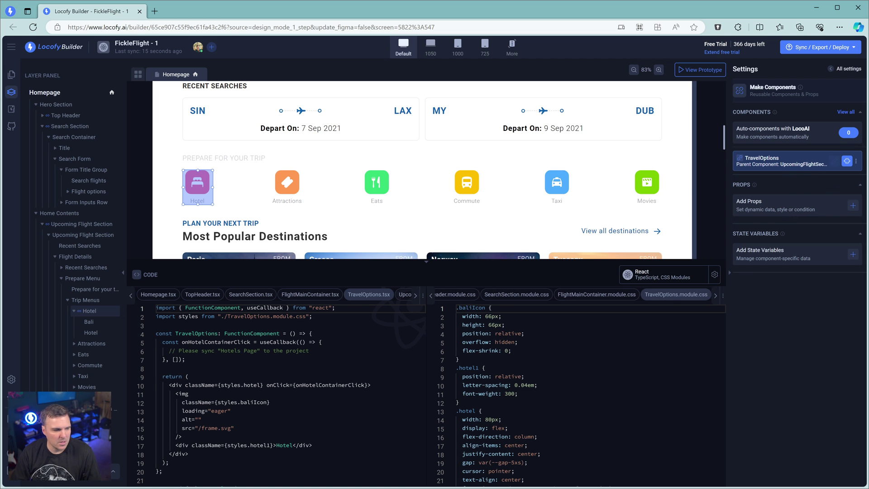
{"action": "left_click", "coordinate": [287, 182]}
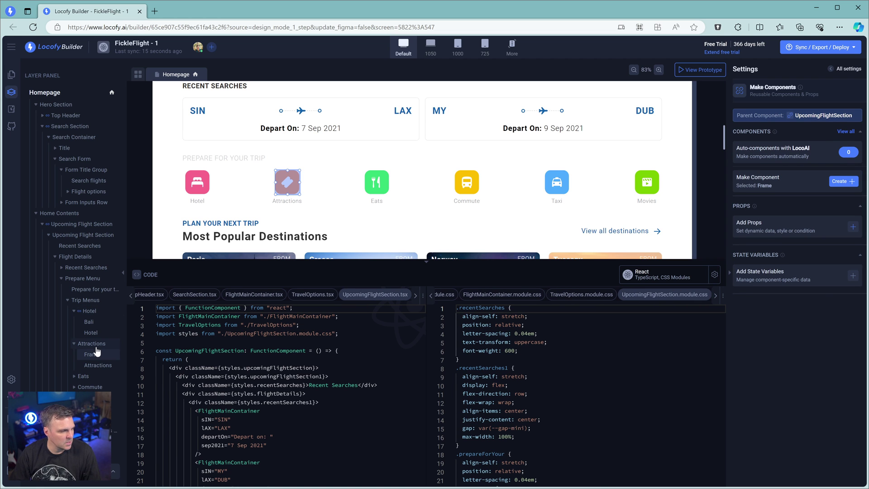
{"action": "left_click", "coordinate": [93, 346]}
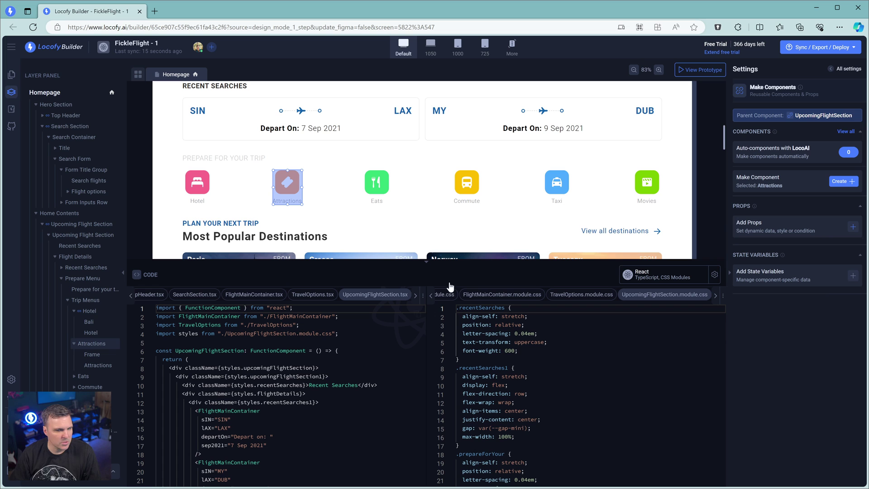
{"action": "left_click", "coordinate": [845, 182]}
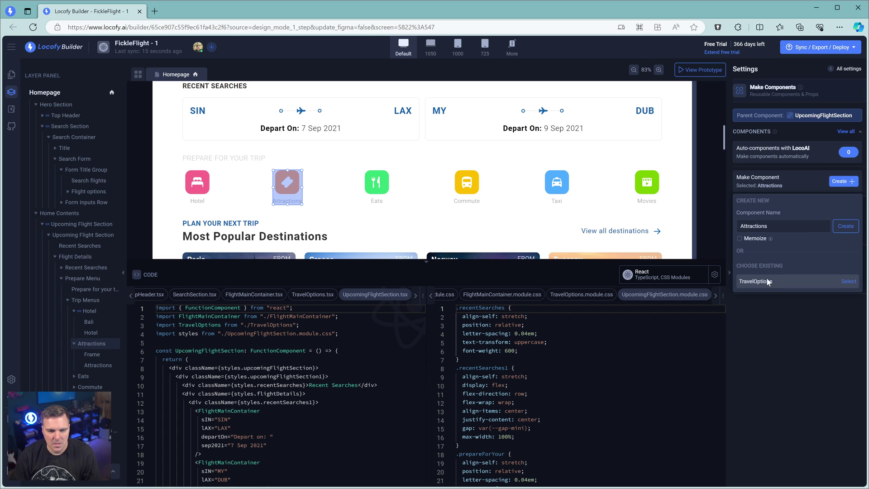
{"action": "left_click", "coordinate": [844, 282]}
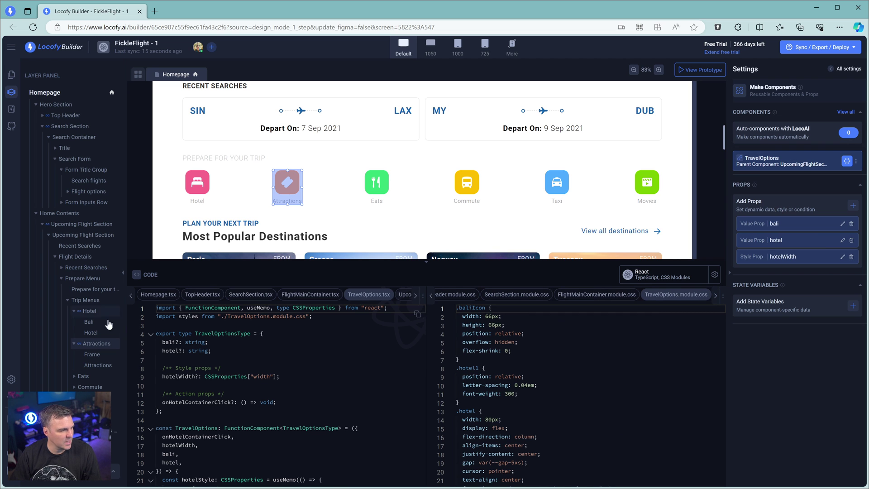
{"action": "left_click", "coordinate": [86, 376]}
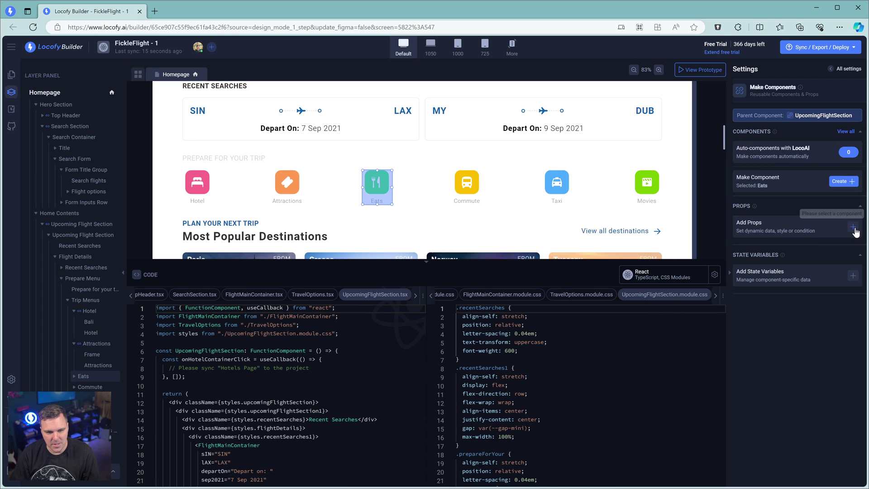
{"action": "left_click", "coordinate": [839, 183]}
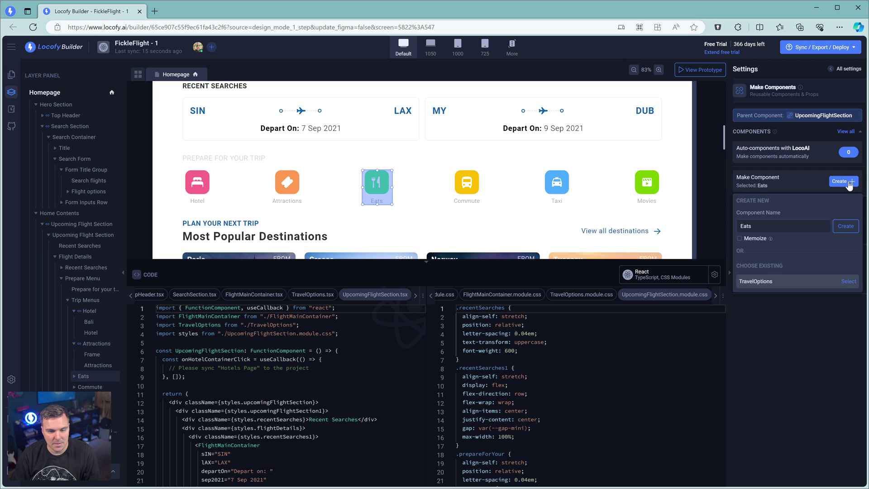
{"action": "left_click", "coordinate": [848, 282]}
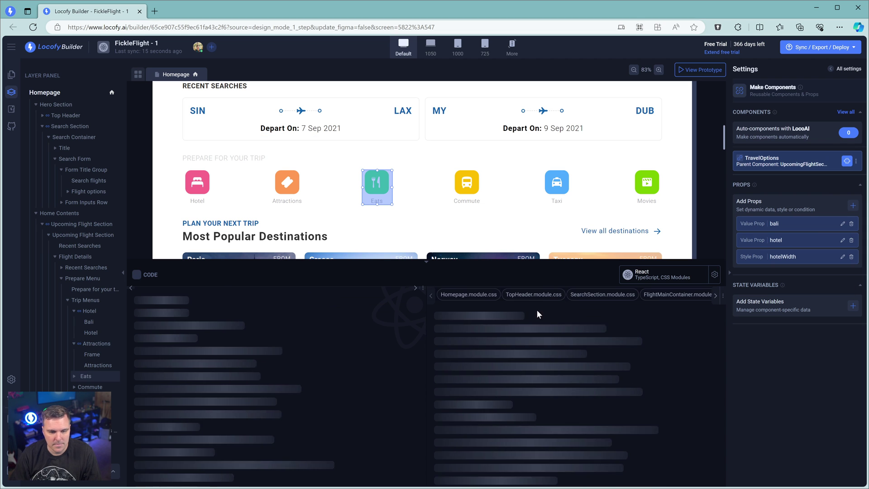
Link the Commute, Taxi and Movies trip options to TravelOptions as well.
{"action": "left_click", "coordinate": [90, 387]}
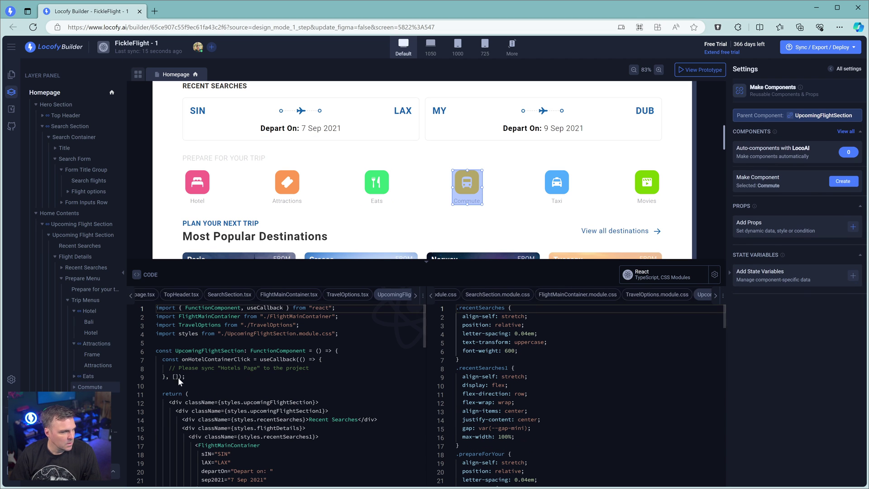
{"action": "left_click", "coordinate": [851, 181]}
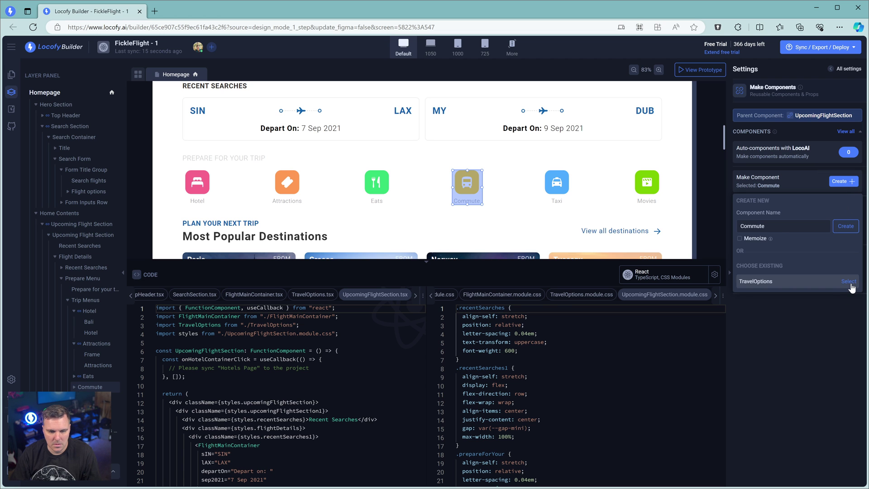
{"action": "left_click", "coordinate": [849, 282]}
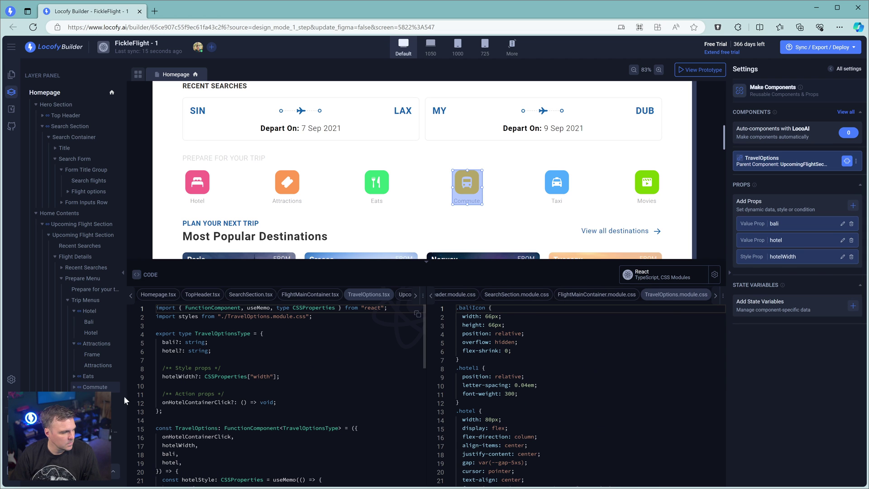
{"action": "left_click", "coordinate": [556, 183]}
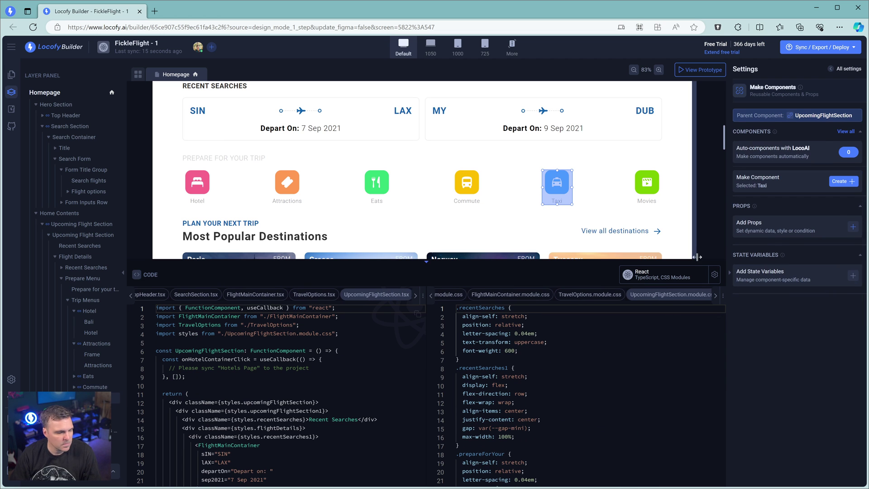
{"action": "left_click", "coordinate": [843, 185]}
{"action": "left_click", "coordinate": [849, 282]}
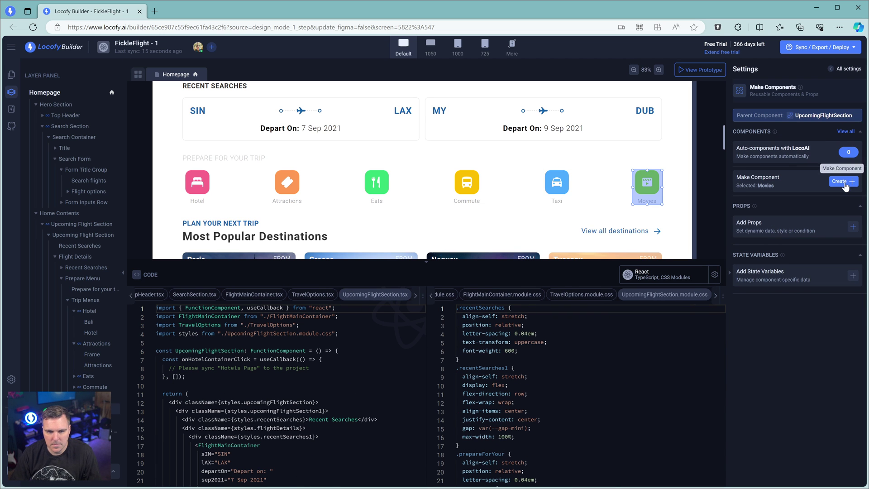
{"action": "left_click", "coordinate": [845, 182]}
{"action": "left_click", "coordinate": [847, 282]}
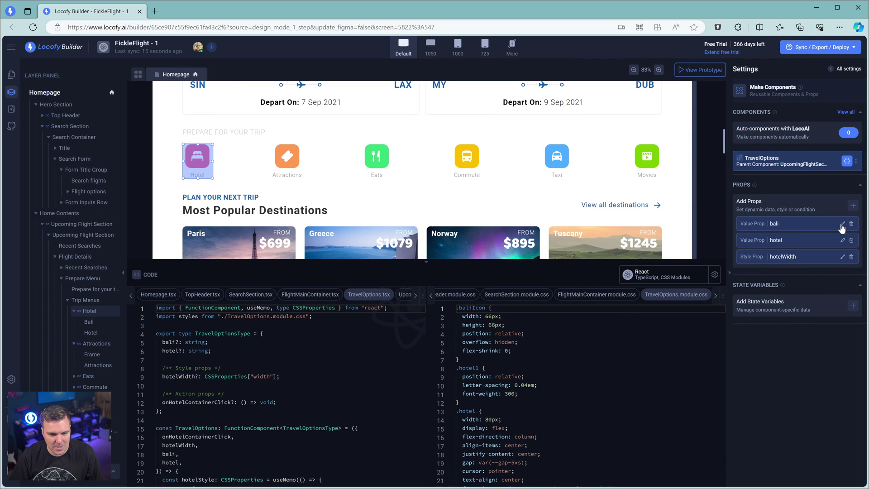
Rename the TravelOptions props bali to image and hotel to title, then delete hotelWidth.
{"action": "left_click", "coordinate": [842, 224]}
{"action": "double_click", "coordinate": [740, 205]}
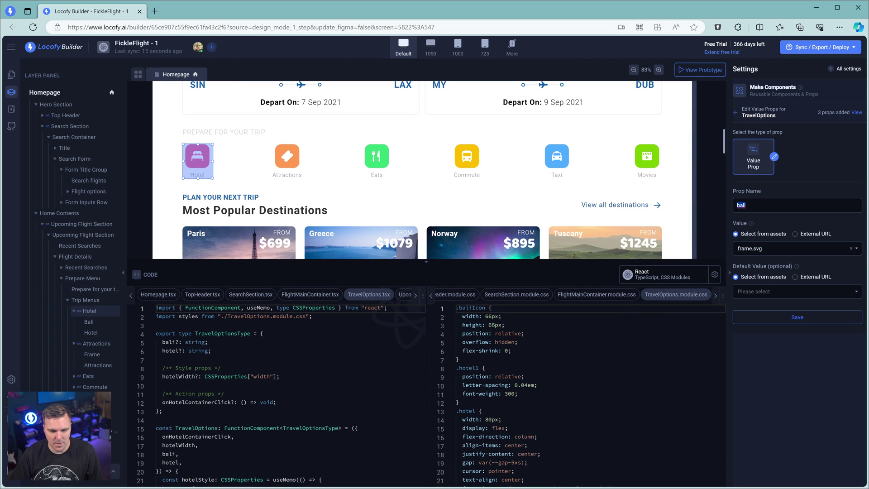
{"action": "type", "text": "image"}
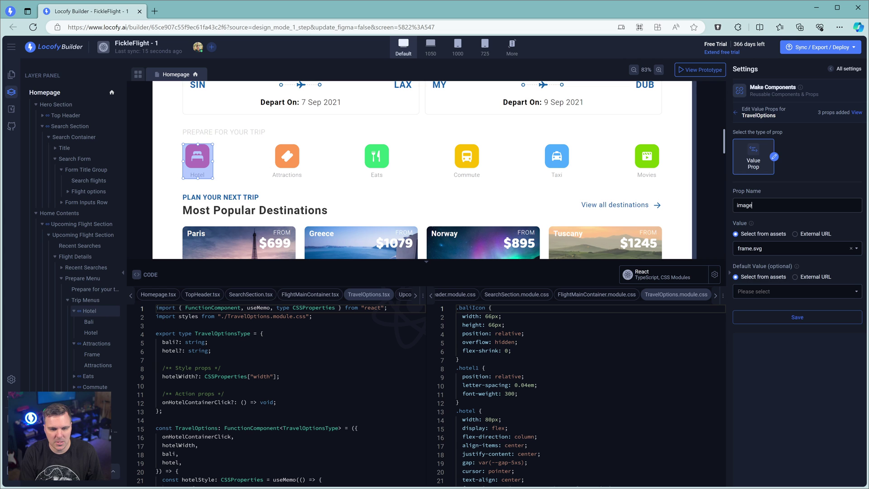
{"action": "left_click", "coordinate": [786, 317]}
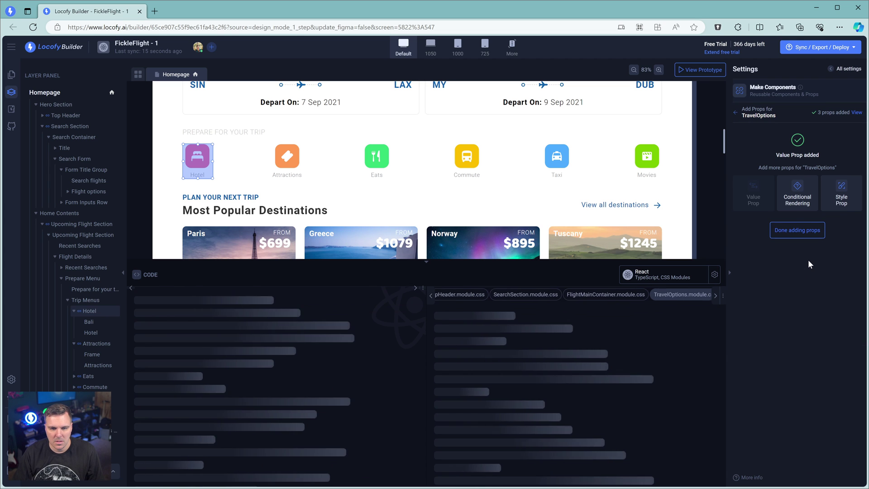
{"action": "left_click", "coordinate": [799, 231]}
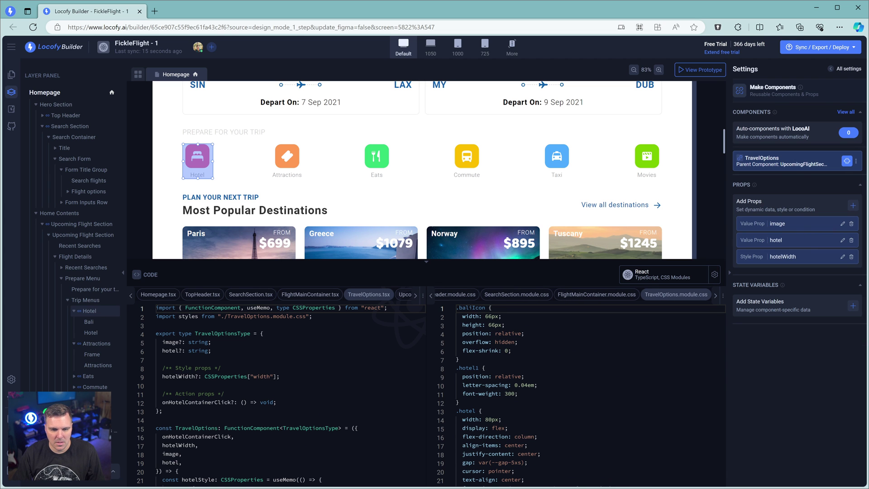
{"action": "left_click", "coordinate": [842, 240]}
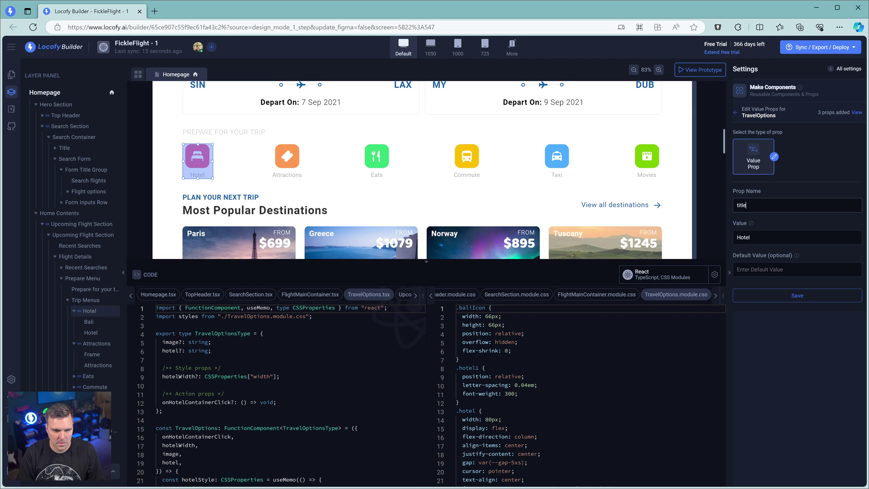
{"action": "left_click", "coordinate": [783, 294]}
{"action": "left_click", "coordinate": [791, 234]}
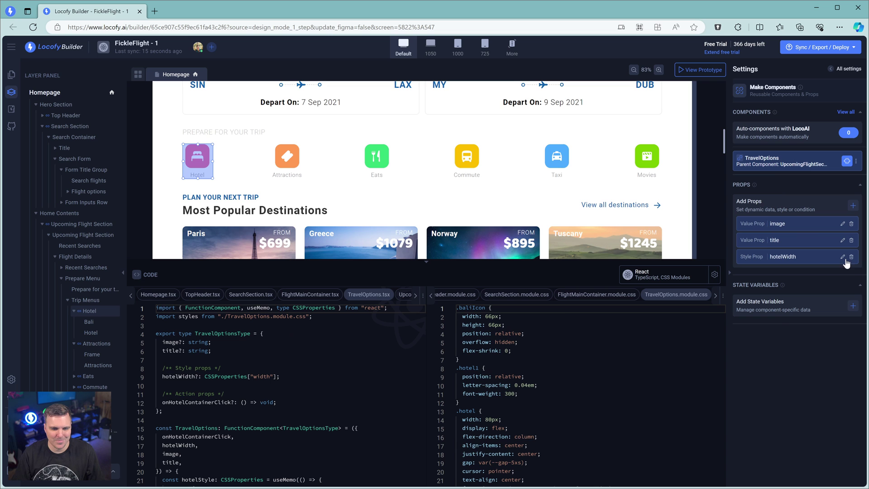
{"action": "left_click", "coordinate": [851, 257]}
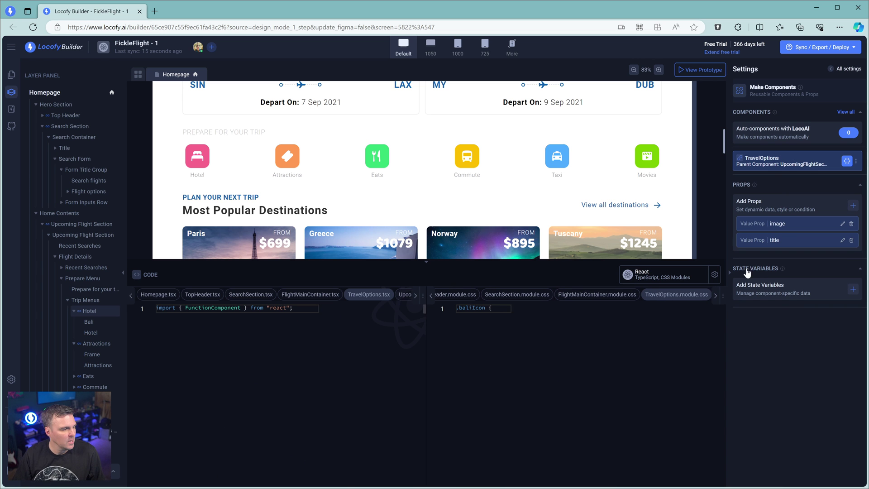
{"action": "scroll", "coordinate": [435, 199], "scroll_direction": "down", "scroll_amount": 3}
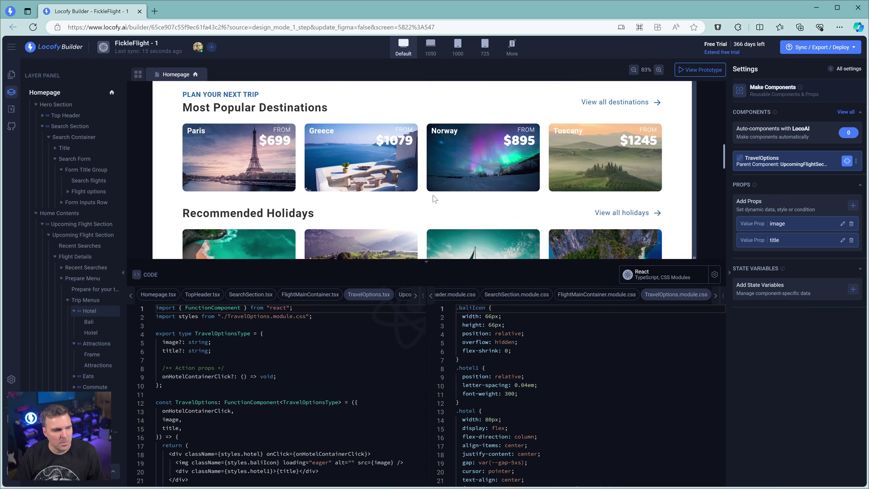
Create a DesitnationCard component from the Paris card and reuse it for the Greece card.
{"action": "scroll", "coordinate": [432, 194], "scroll_direction": "up", "scroll_amount": 2}
{"action": "left_click", "coordinate": [250, 219]}
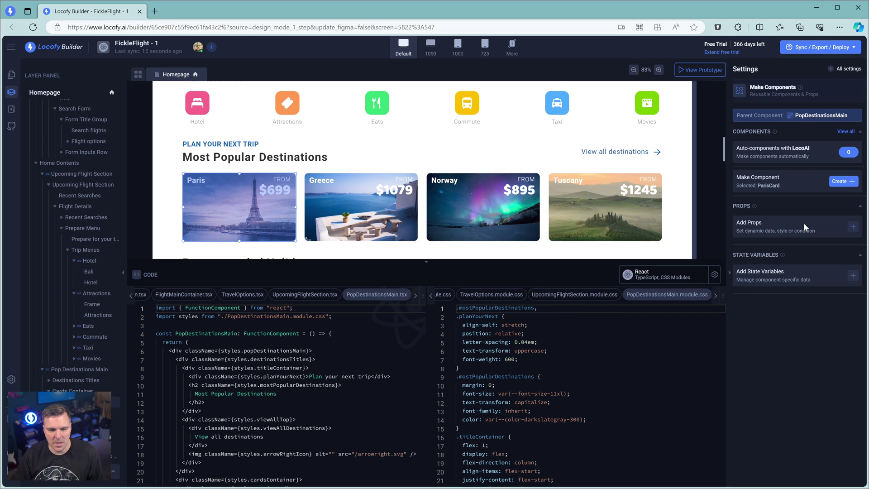
{"action": "left_click", "coordinate": [849, 182]}
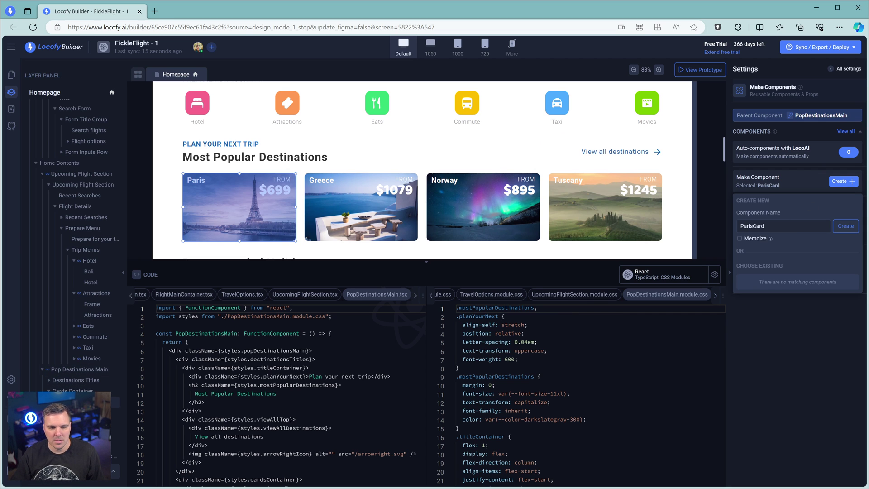
{"action": "double_click", "coordinate": [752, 226]}
{"action": "type", "text": "Desitnation"}
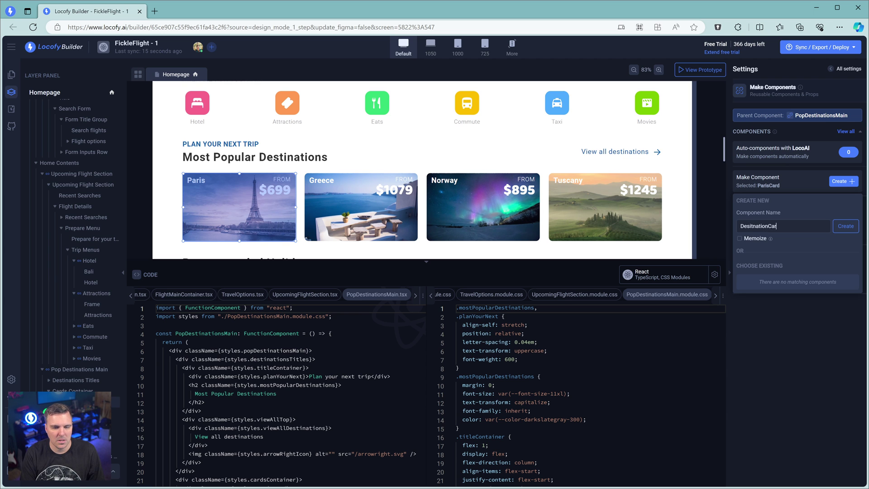
{"action": "left_click", "coordinate": [853, 229]}
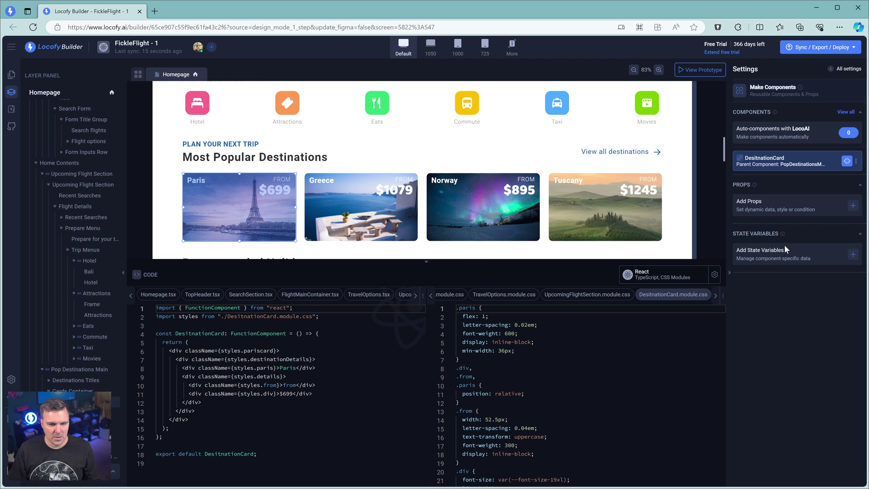
{"action": "left_click", "coordinate": [361, 207]}
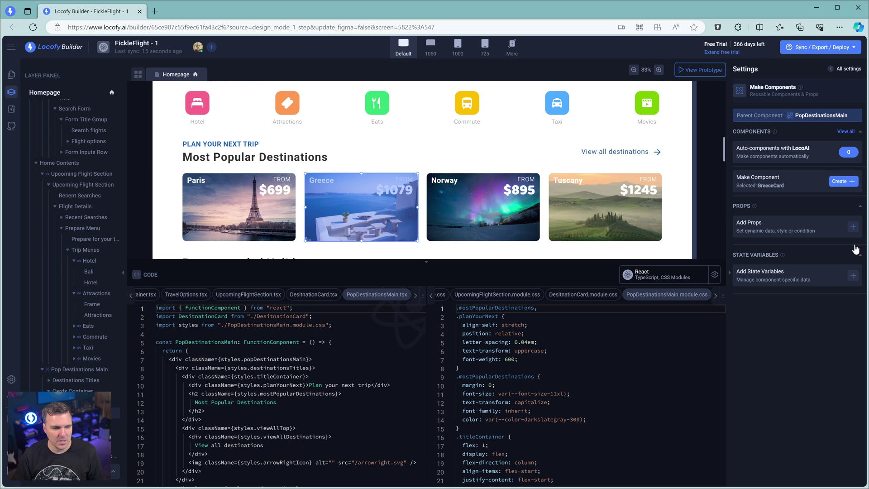
{"action": "left_click", "coordinate": [843, 181]}
{"action": "left_click", "coordinate": [849, 282]}
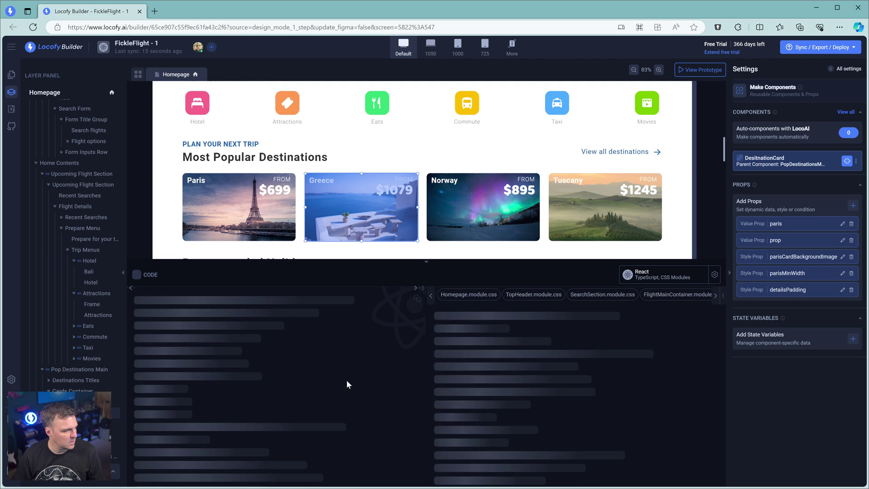
Make the Norway and Tuscany cards into separate NorwayCard and TuscanyCard components.
{"action": "left_click", "coordinate": [484, 208]}
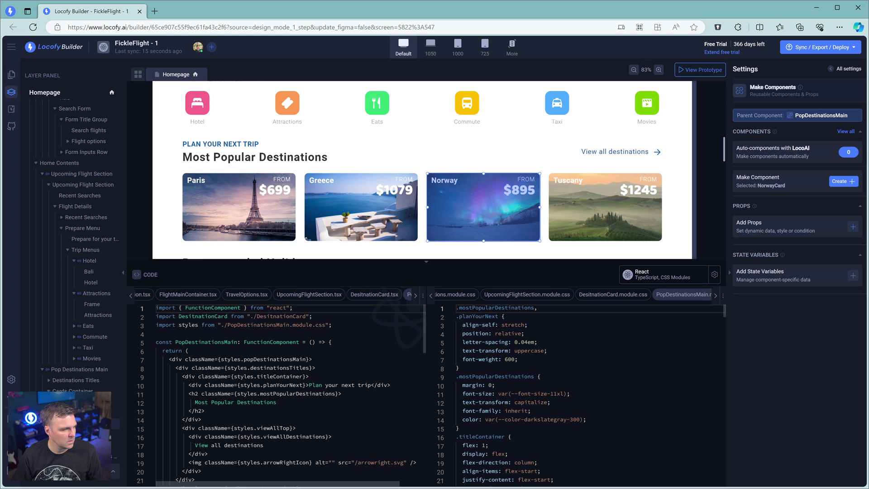
{"action": "left_click", "coordinate": [851, 185]}
{"action": "left_click", "coordinate": [847, 228]}
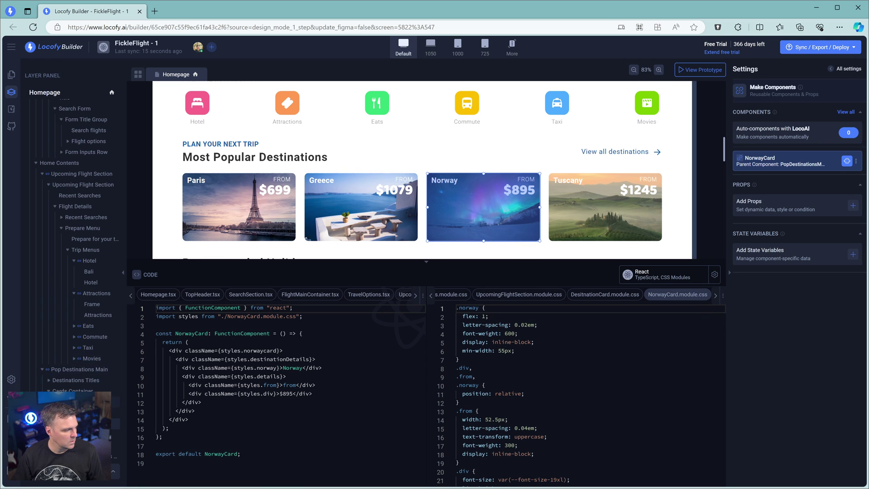
{"action": "left_click", "coordinate": [606, 217]}
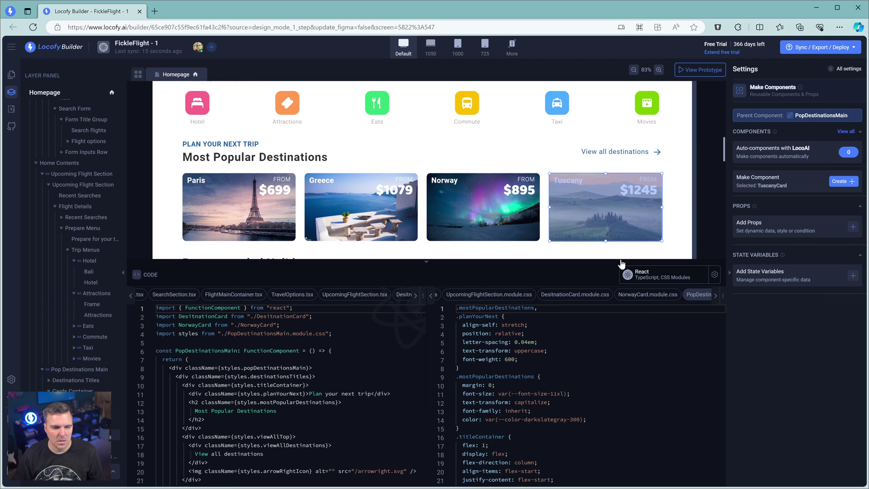
{"action": "left_click", "coordinate": [844, 181]}
{"action": "left_click", "coordinate": [845, 227]}
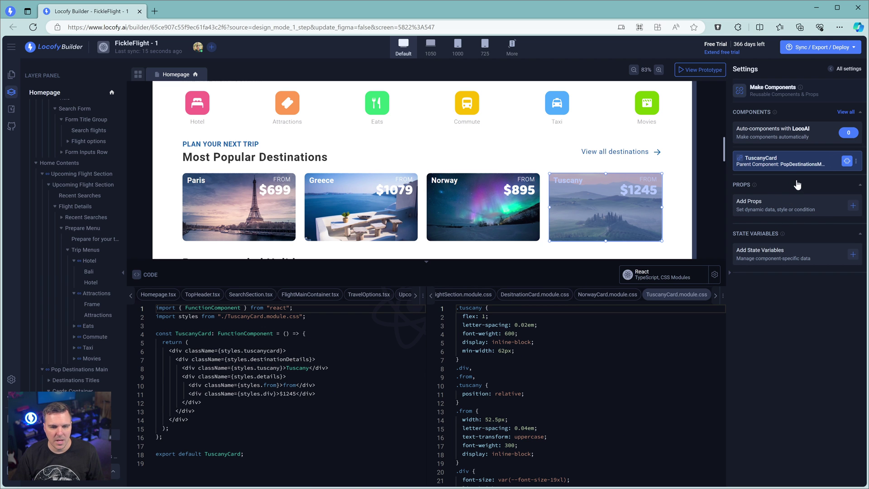
Select the Matterhorn Suites hotel card and its video layer, then begin adding a HotelCard prop.
{"action": "scroll", "coordinate": [534, 221], "scroll_direction": "down", "scroll_amount": 8}
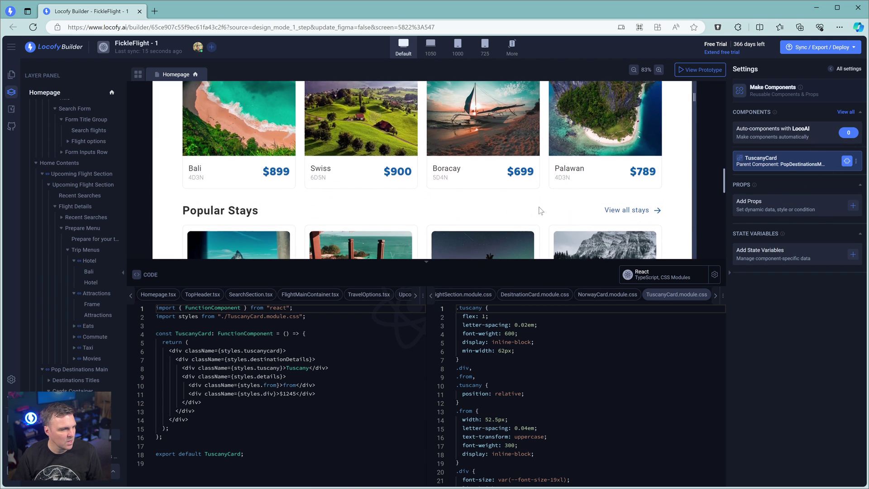
{"action": "scroll", "coordinate": [533, 208], "scroll_direction": "down", "scroll_amount": 2}
{"action": "scroll", "coordinate": [533, 209], "scroll_direction": "up", "scroll_amount": 2}
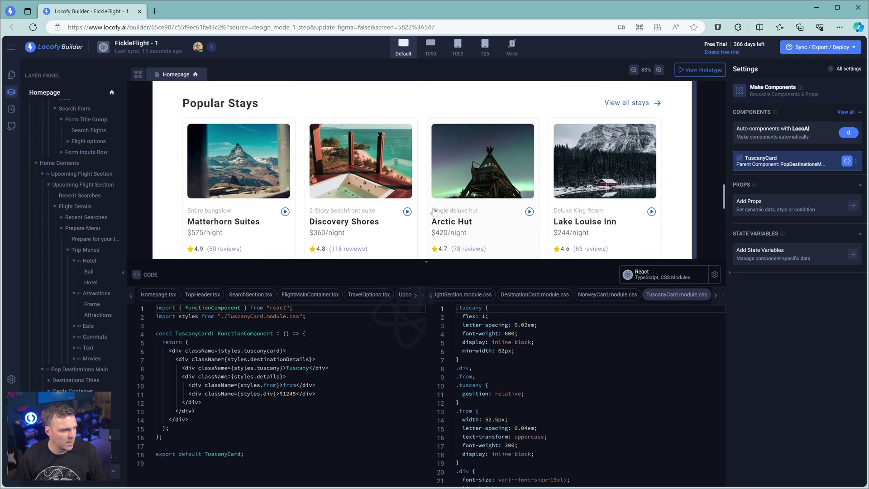
{"action": "left_click", "coordinate": [268, 160]}
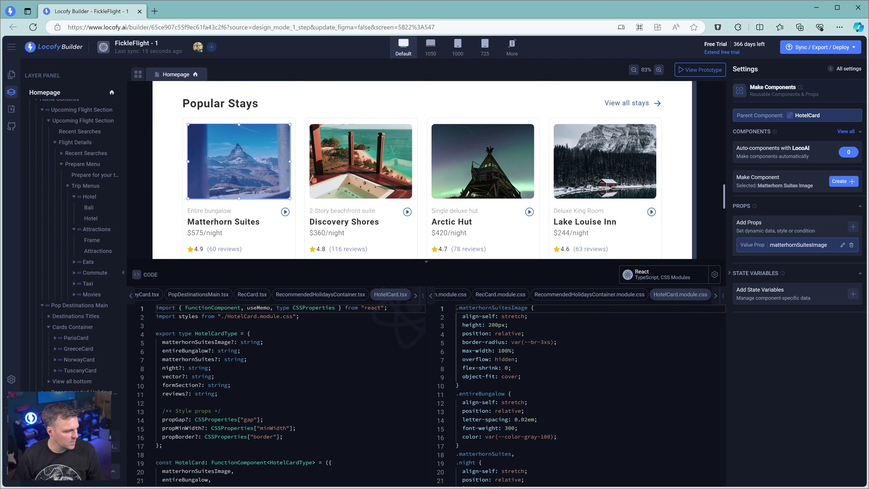
{"action": "left_click", "coordinate": [234, 222]}
{"action": "scroll", "coordinate": [233, 222], "scroll_direction": "down", "scroll_amount": 1}
{"action": "scroll", "coordinate": [239, 215], "scroll_direction": "down", "scroll_amount": 1}
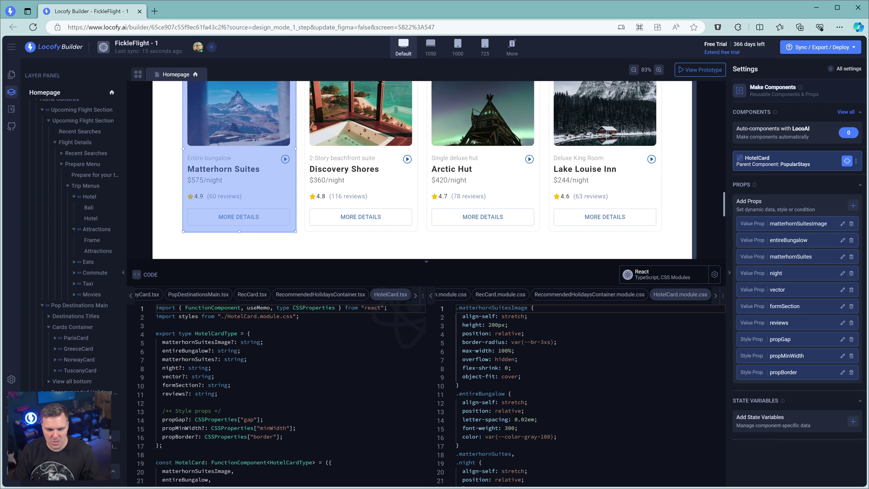
{"action": "left_click", "coordinate": [286, 162]}
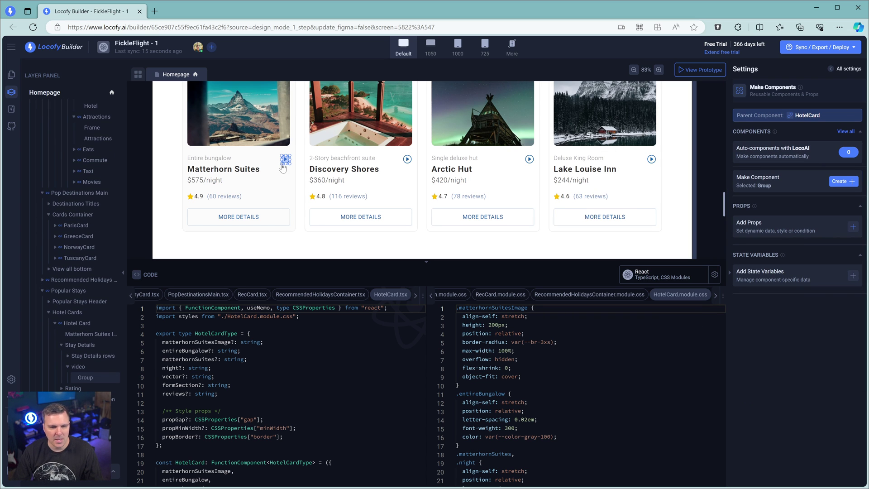
{"action": "left_click", "coordinate": [80, 367]}
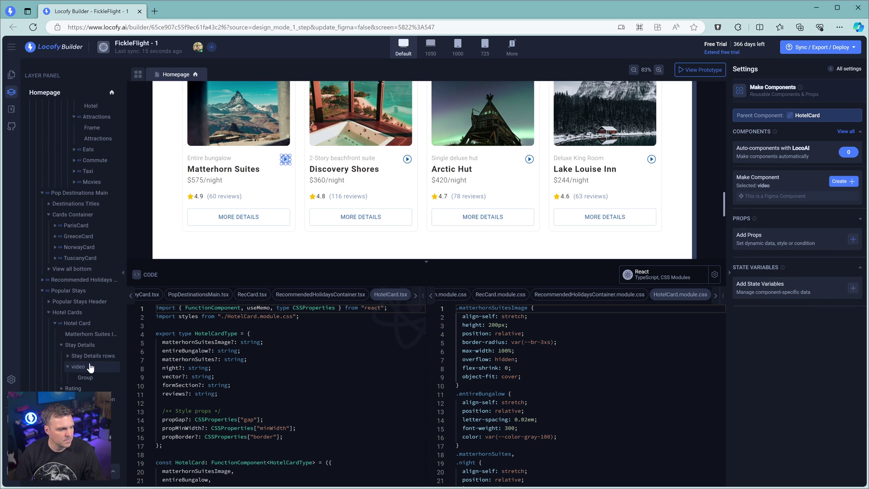
{"action": "left_click", "coordinate": [77, 322]}
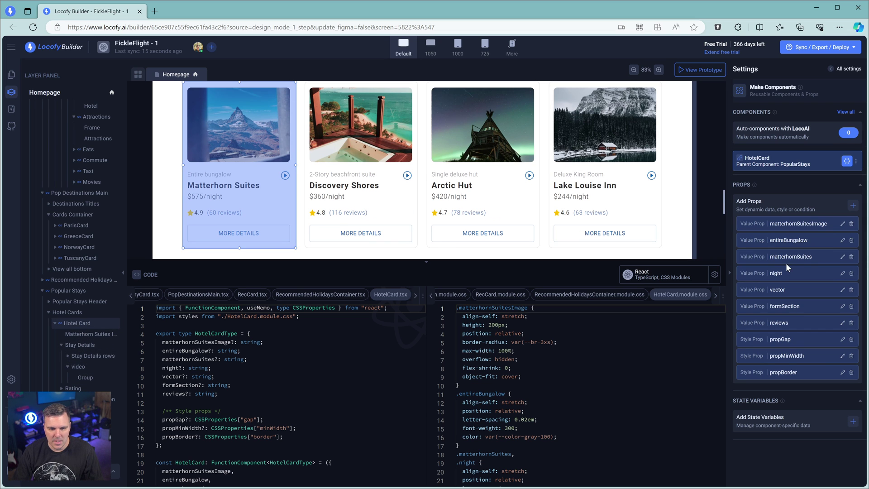
{"action": "left_click", "coordinate": [853, 206]}
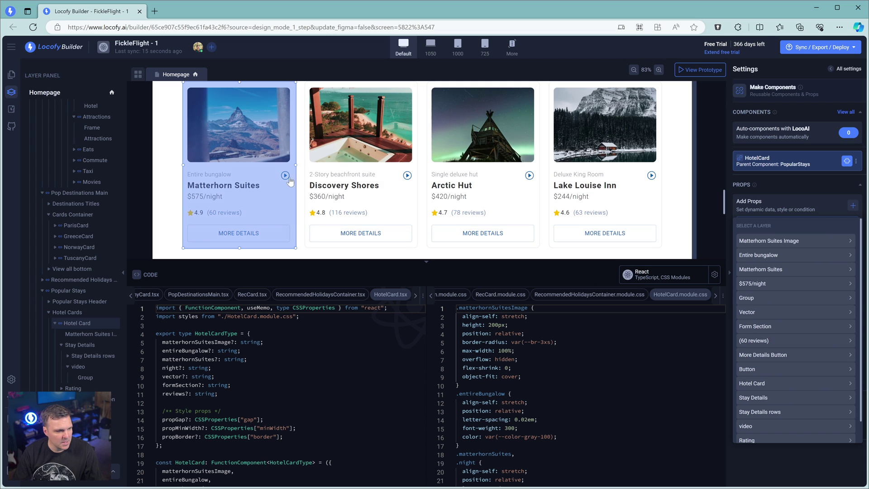
Add a showVideo conditional-rendering prop to HotelCard tied to the video layer.
{"action": "left_click", "coordinate": [755, 422]}
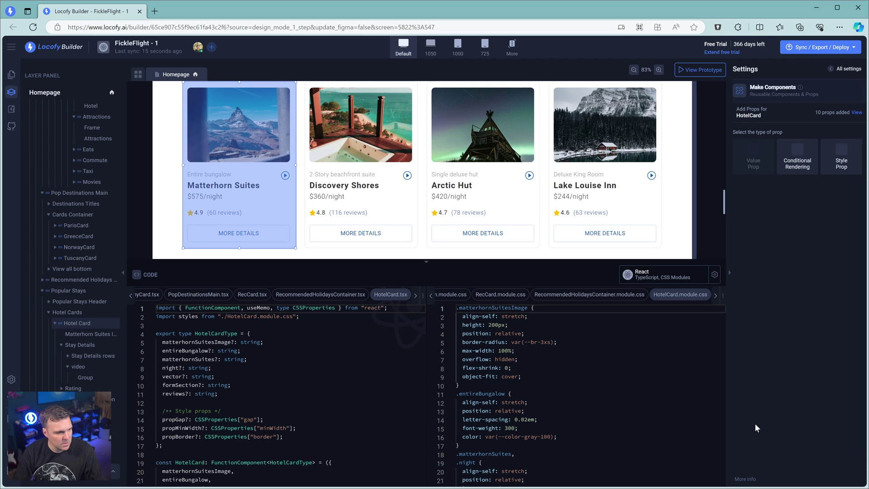
{"action": "left_click", "coordinate": [799, 152]}
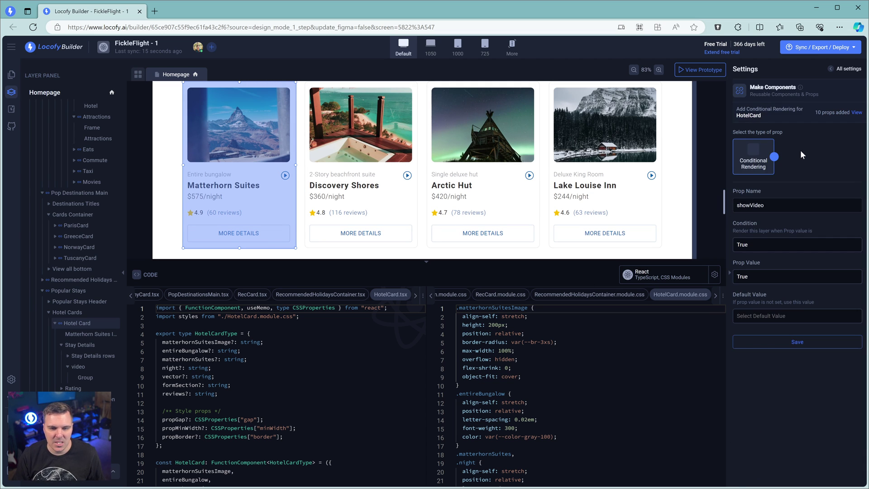
{"action": "left_click", "coordinate": [770, 343]}
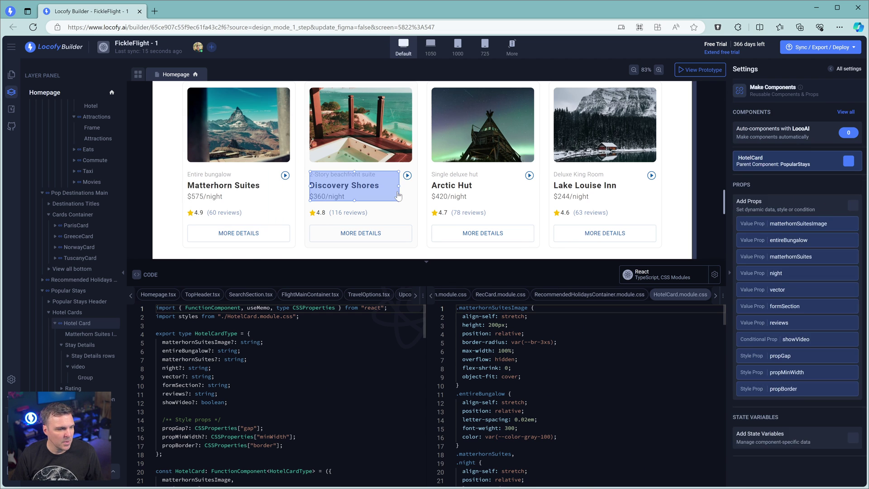
Set showVideo to False on the Discovery Shores hotel card.
{"action": "scroll", "coordinate": [371, 150], "scroll_direction": "up", "scroll_amount": 1}
{"action": "left_click", "coordinate": [371, 152]}
{"action": "scroll", "coordinate": [684, 233], "scroll_direction": "down", "scroll_amount": 1}
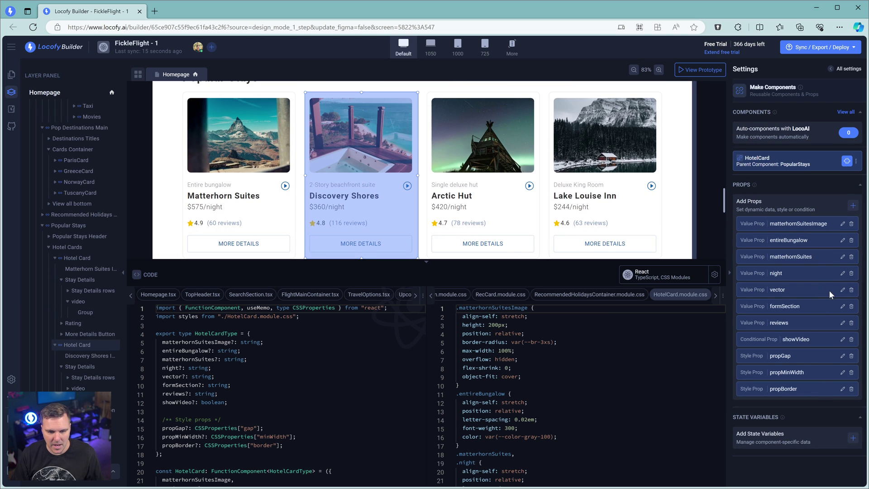
{"action": "left_click", "coordinate": [842, 339]}
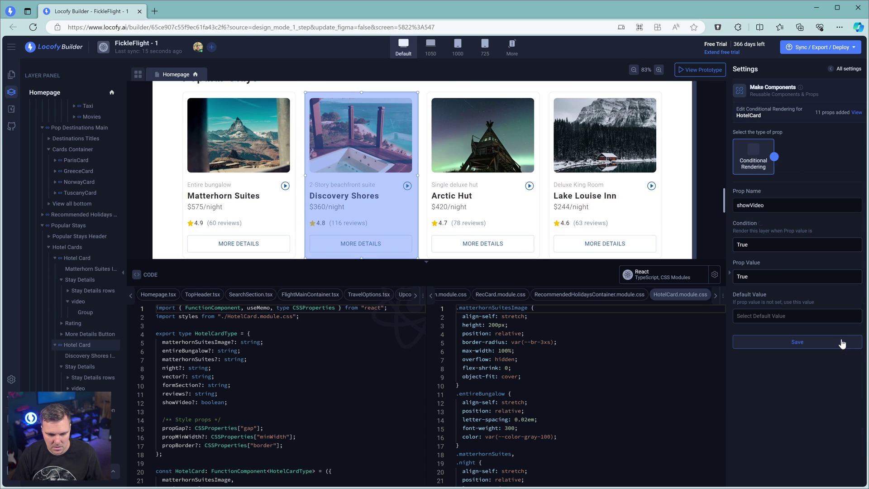
{"action": "left_click", "coordinate": [835, 277]}
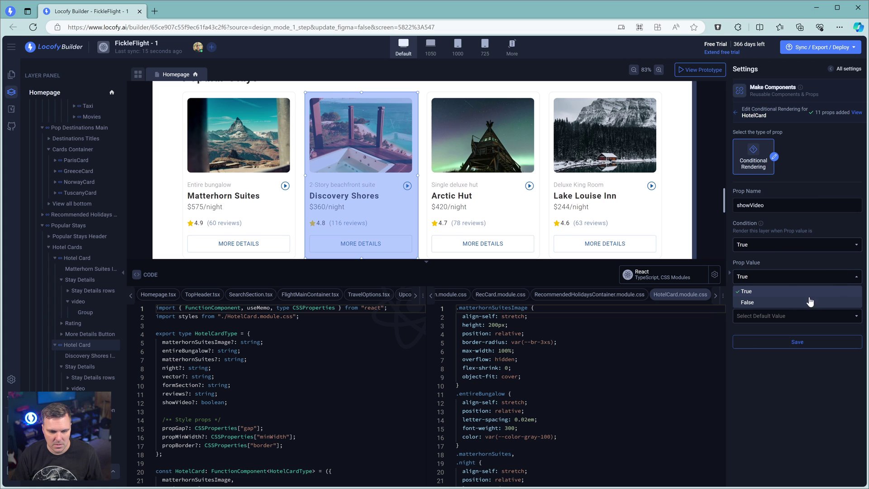
{"action": "left_click", "coordinate": [781, 301]}
{"action": "left_click", "coordinate": [788, 343]}
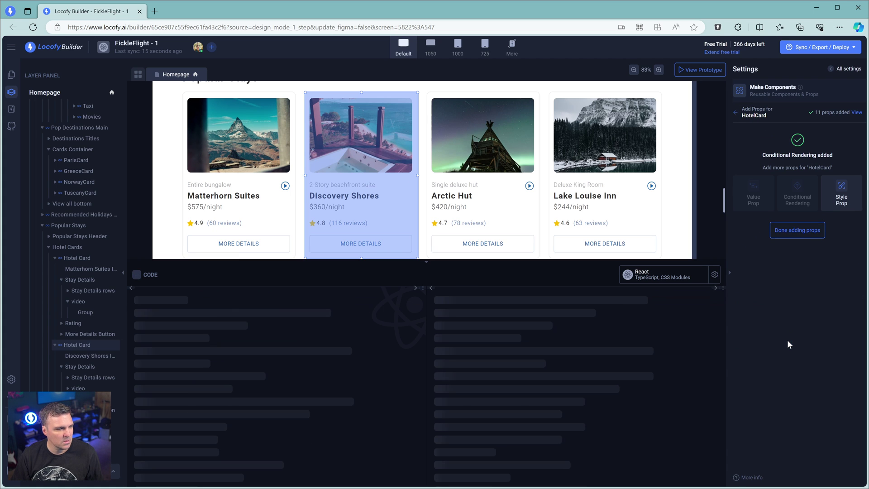